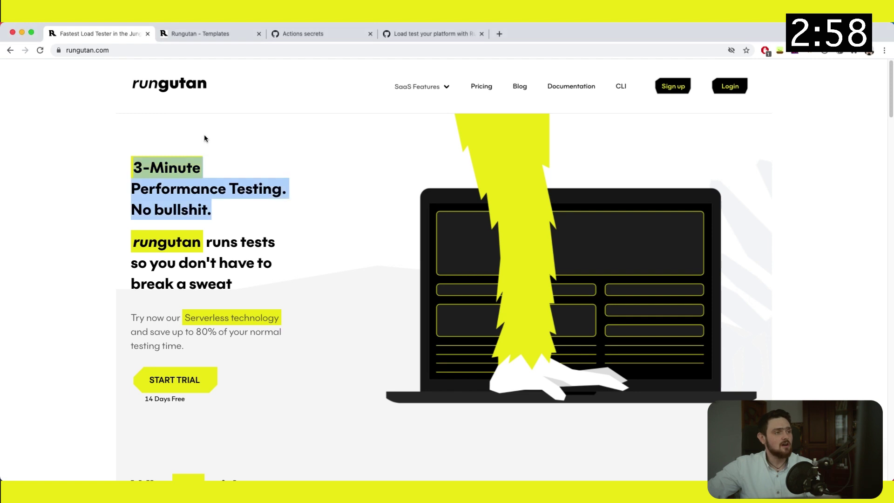
Step: Open the "DEMO - a bit more powerful test with only successful results" template in Rungutan and copy all its JSON code
click(203, 32)
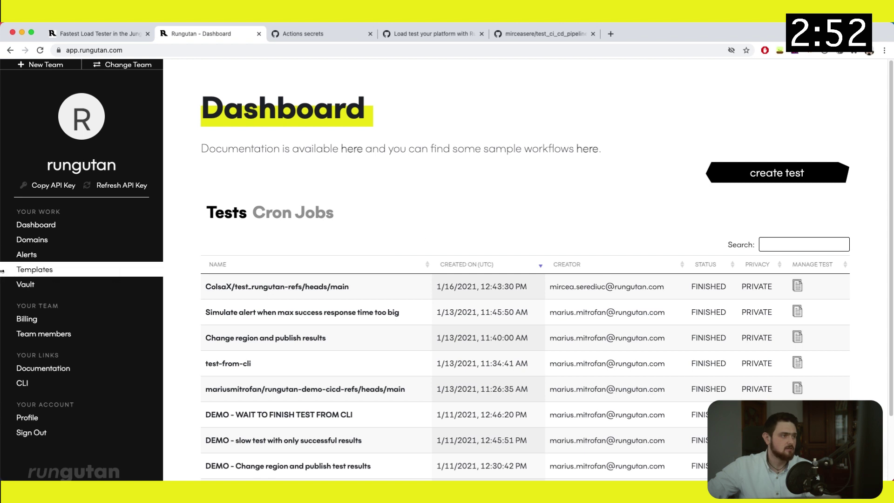
click(34, 269)
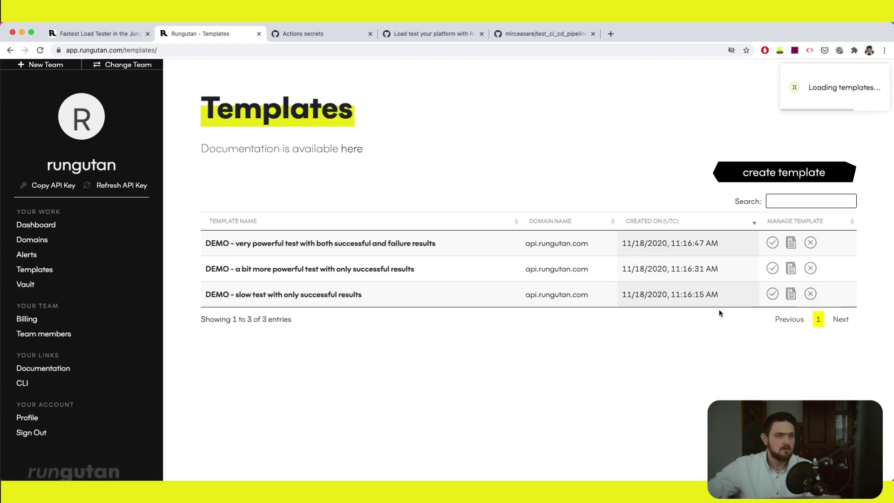
click(792, 270)
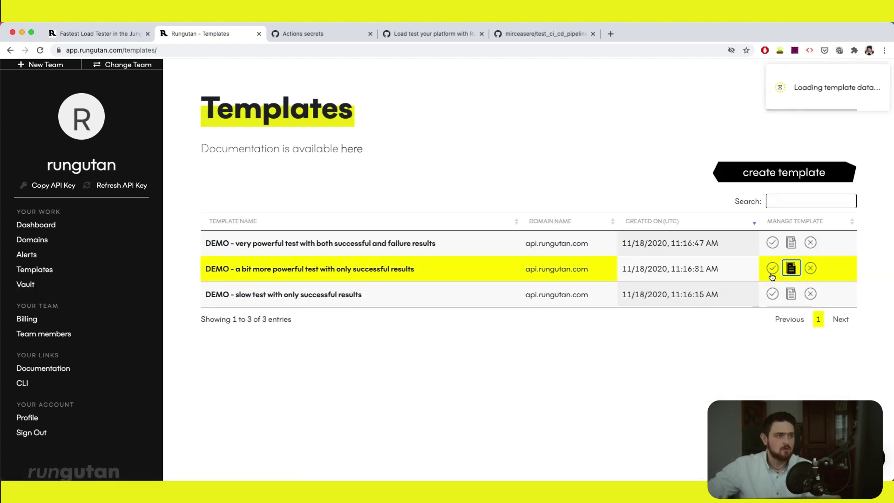
click(393, 290)
key(super+a)
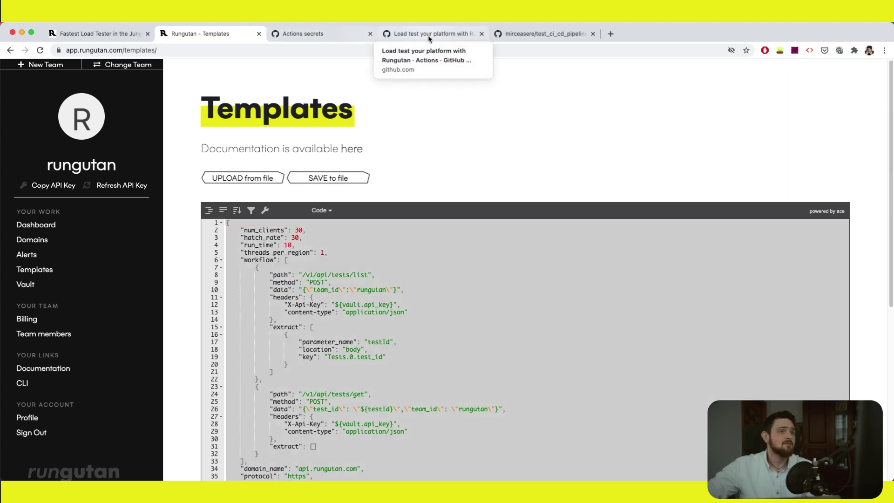
Step: Create test_file.json in the test_ci_cd_pipeline GitHub repository with the copied template JSON and commit the new file
click(540, 36)
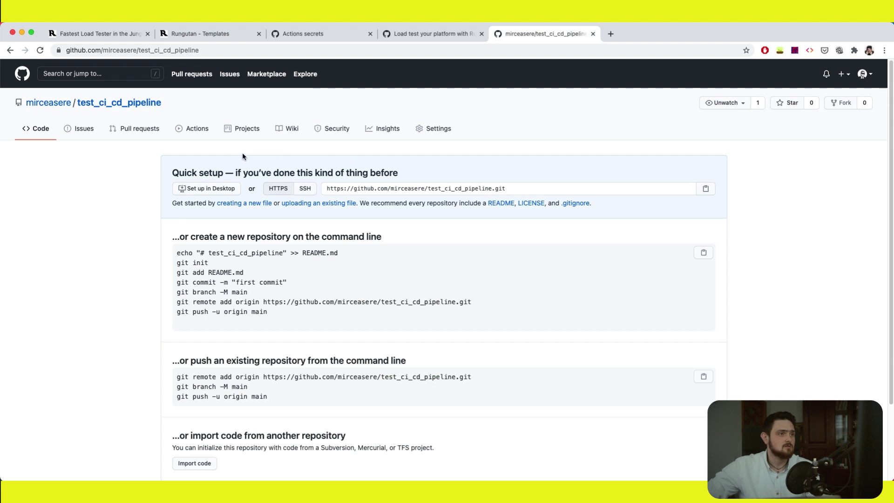
click(237, 204)
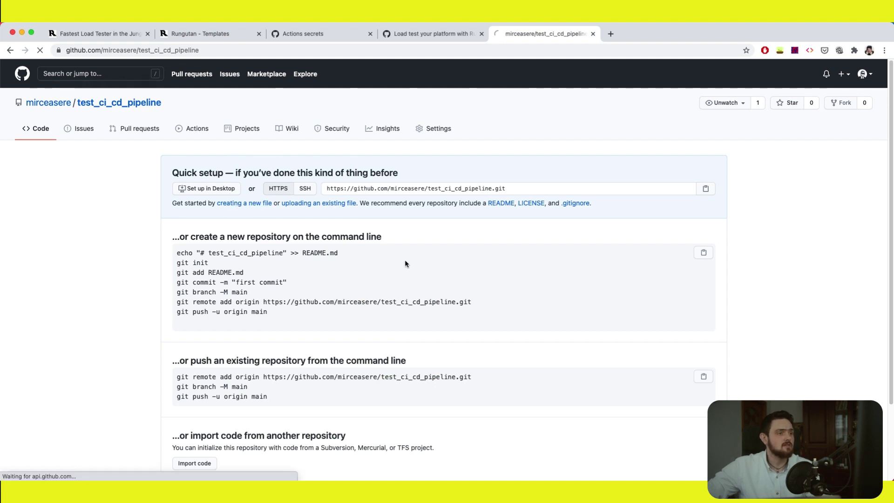
text(tes)
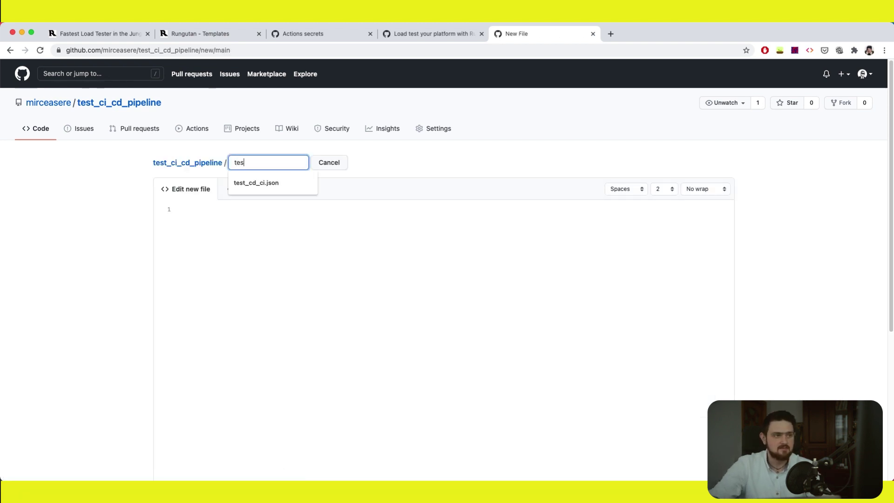
text(t_file.json)
click(276, 236)
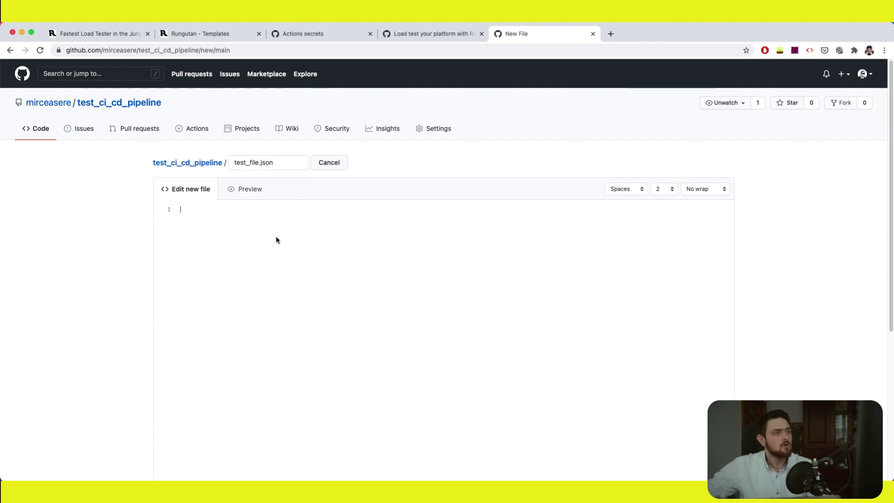
key(super+v)
scroll(303, 256, down, 5)
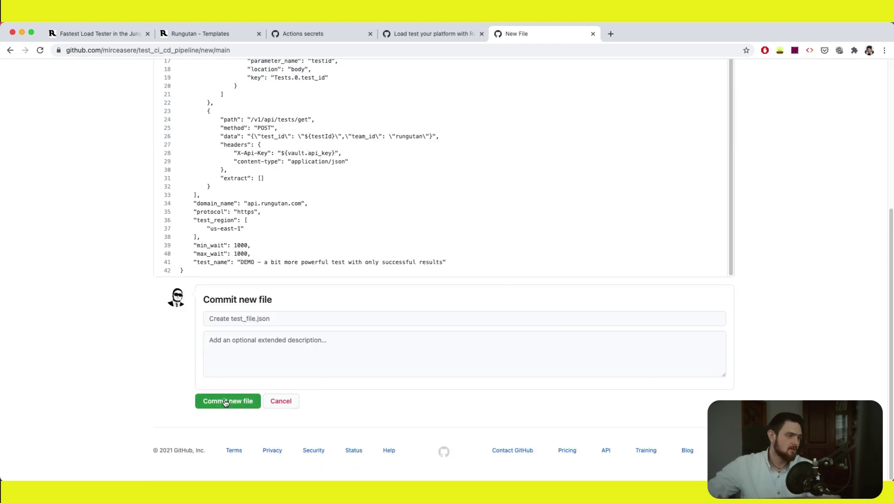
click(225, 402)
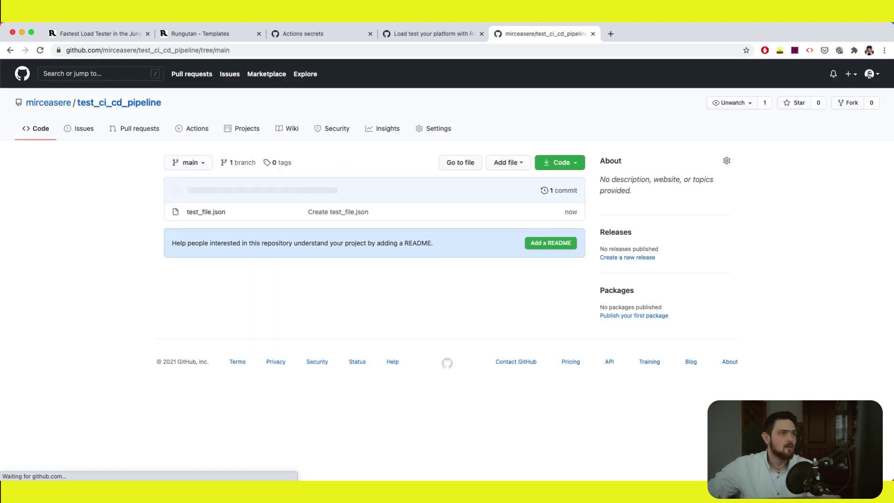
Step: Open the GitHub Actions section under Integrations in the Rungutan documentation
click(208, 33)
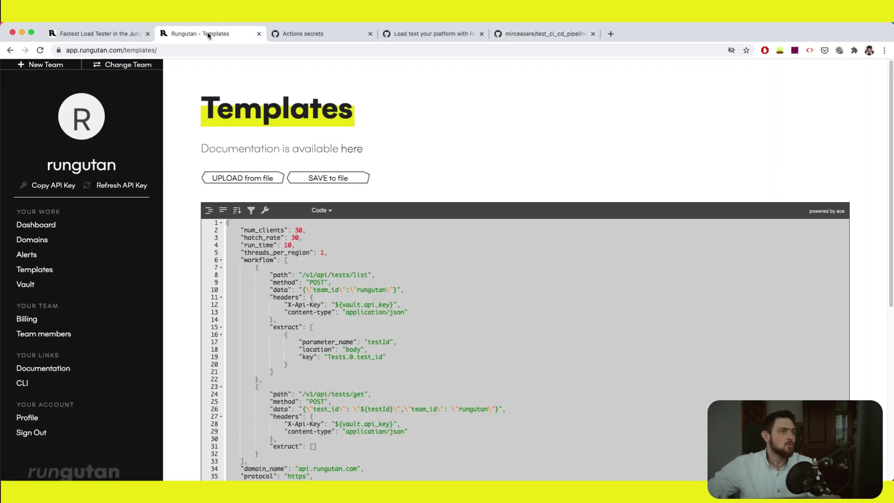
click(79, 371)
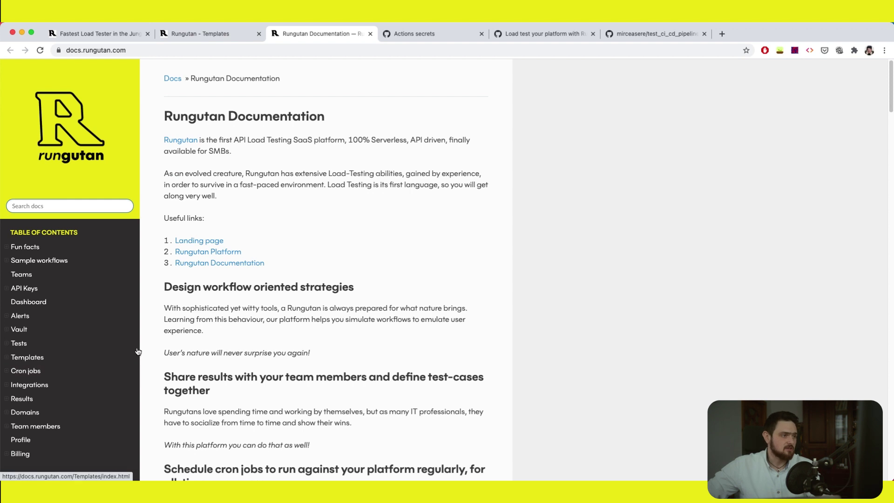
click(36, 389)
click(52, 395)
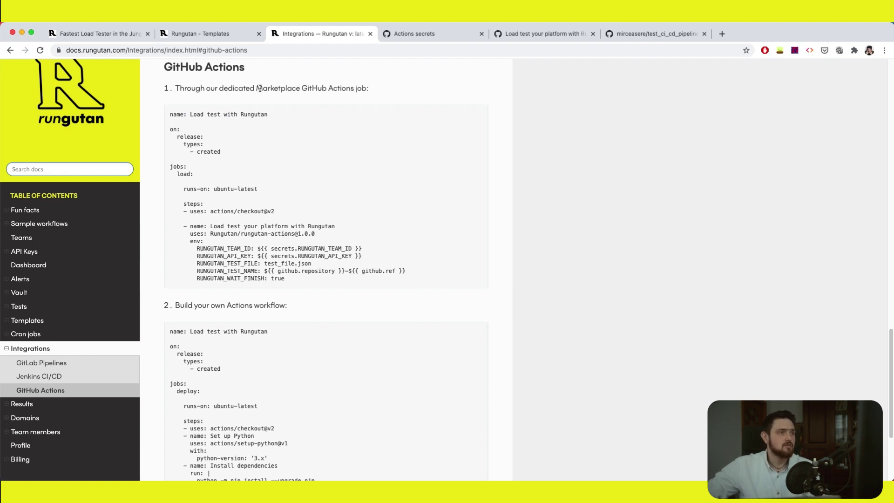
Step: Search the GitHub Marketplace for rungutan and open the "Load test your platform with Rungutan" action
click(419, 34)
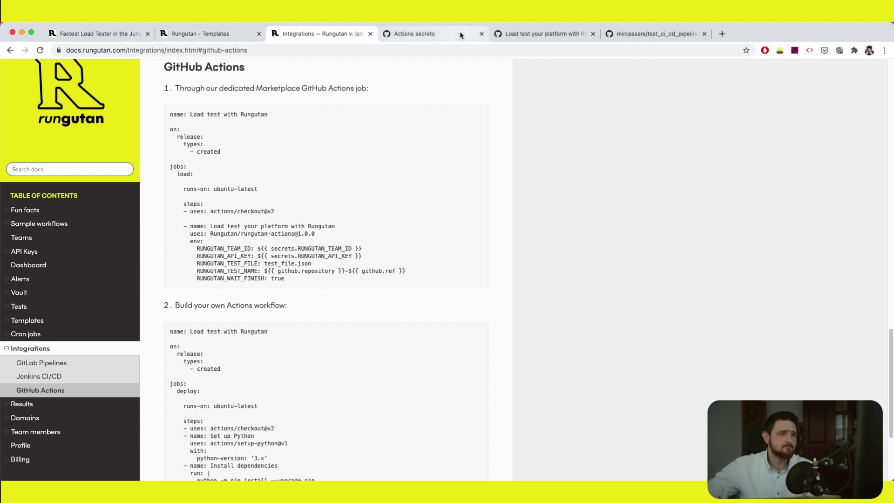
click(405, 260)
text(ru)
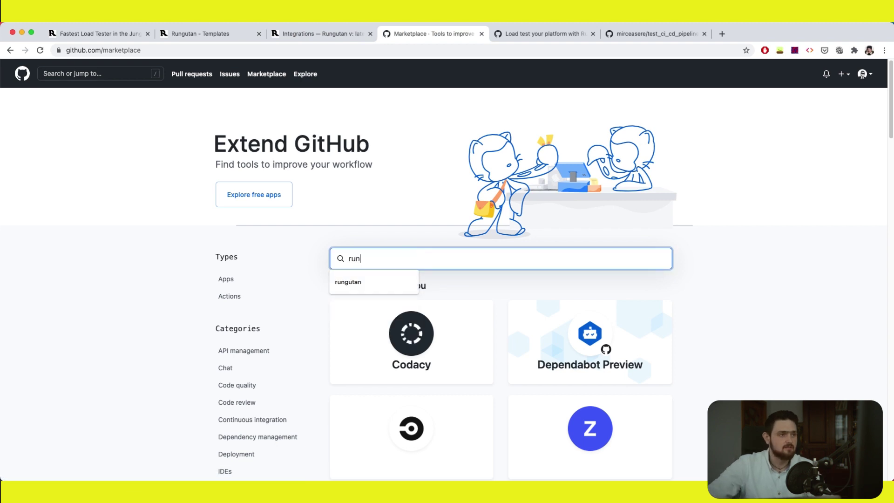
text(n)
key(Down)
key(Return)
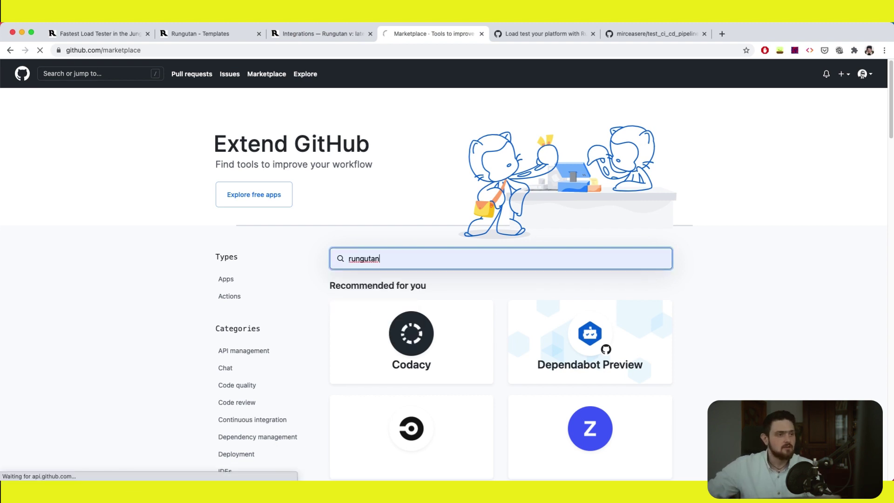
click(392, 203)
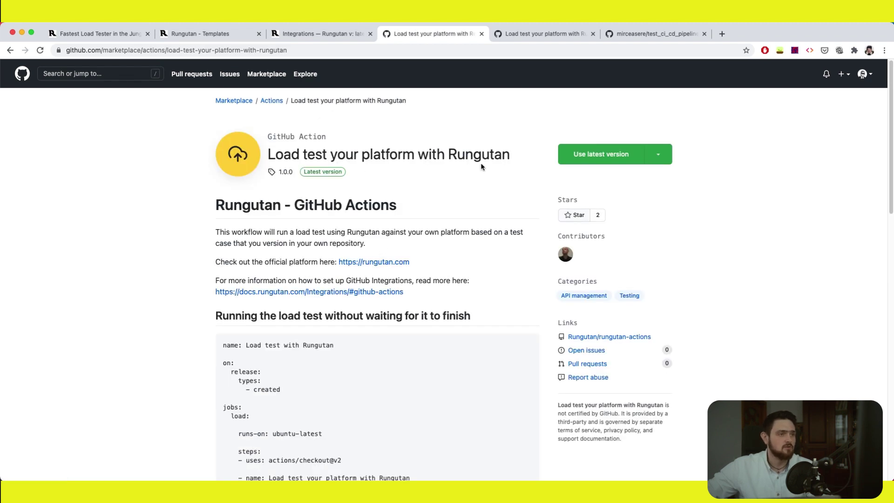
Step: Highlight the RUNGUTAN_TEAM_ID and RUNGUTAN_API_KEY lines in the action's example that runs without waiting for the test to finish
scroll(284, 375, down, 5)
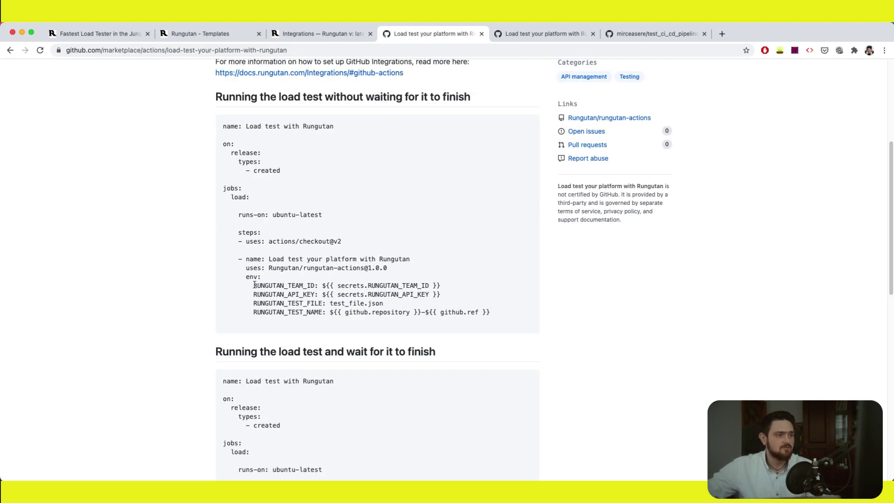
drag(252, 284, 442, 285)
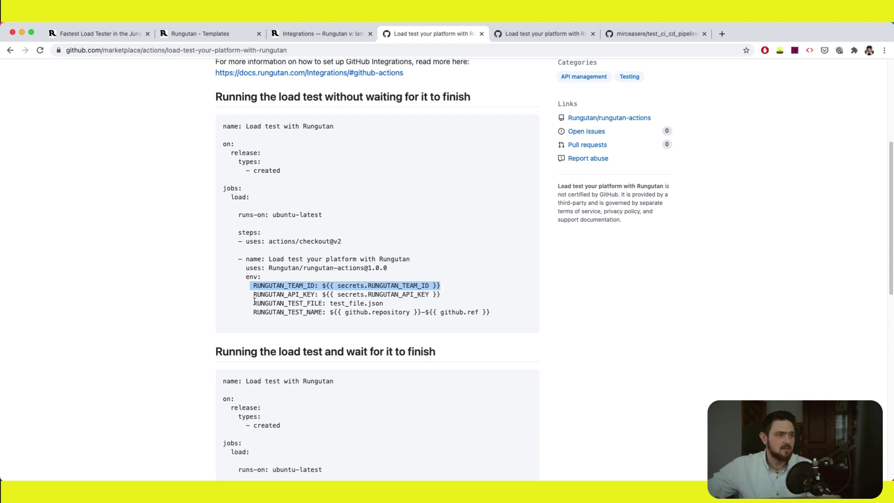
drag(254, 295, 436, 292)
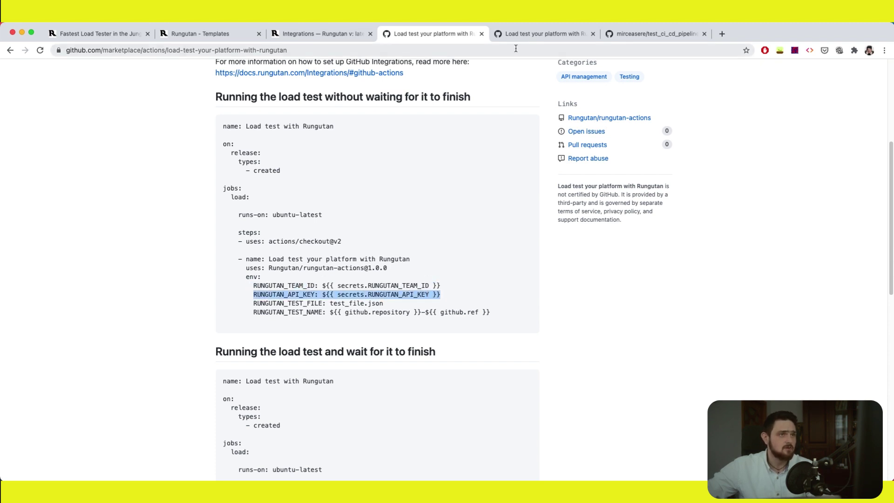
Step: Open the Actions secrets settings of the test_ci_cd_pipeline repository
click(528, 35)
click(640, 34)
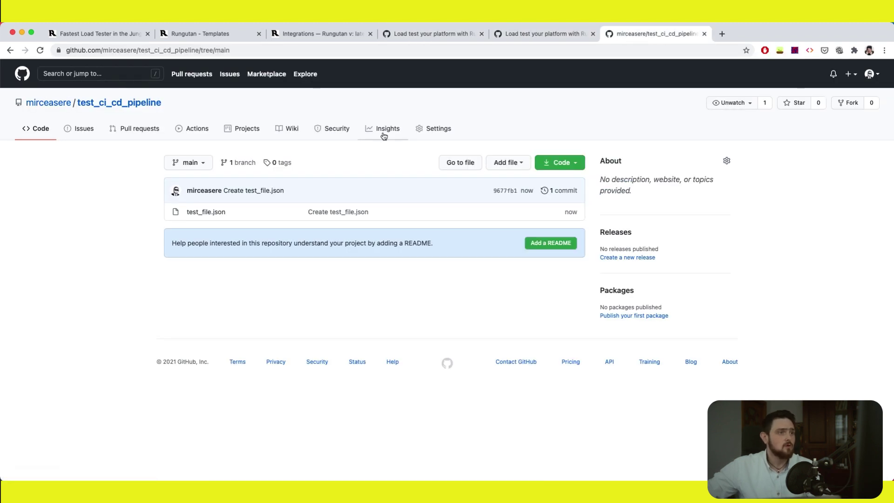
click(427, 130)
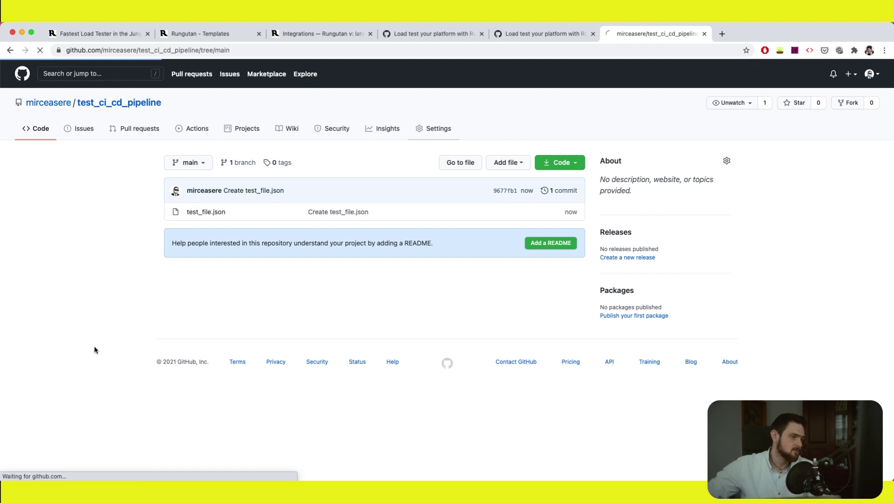
click(213, 383)
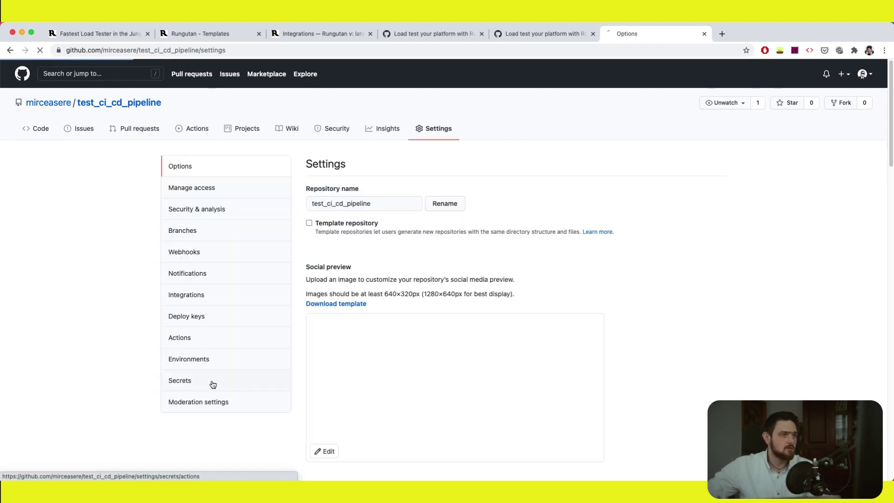
Step: Start a new repository secret and name it RUNGUTAN_TEAM_ID, copying the name from the action's workflow example
click(524, 32)
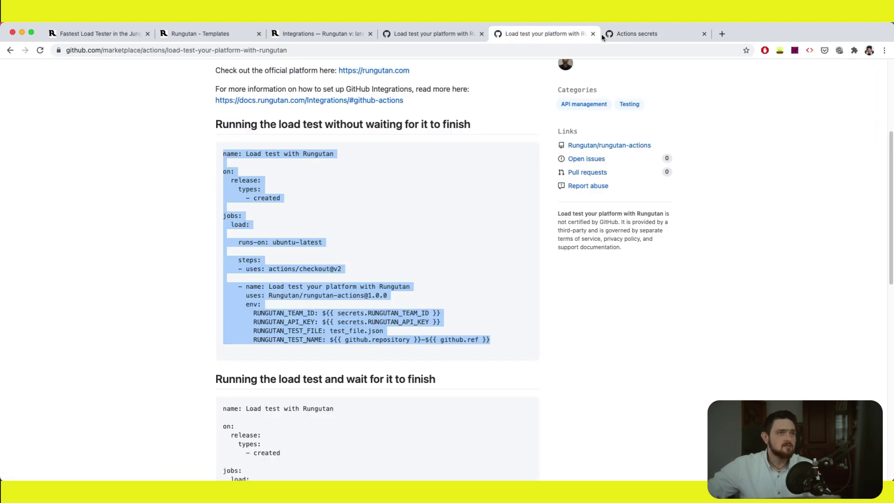
double_click(284, 313)
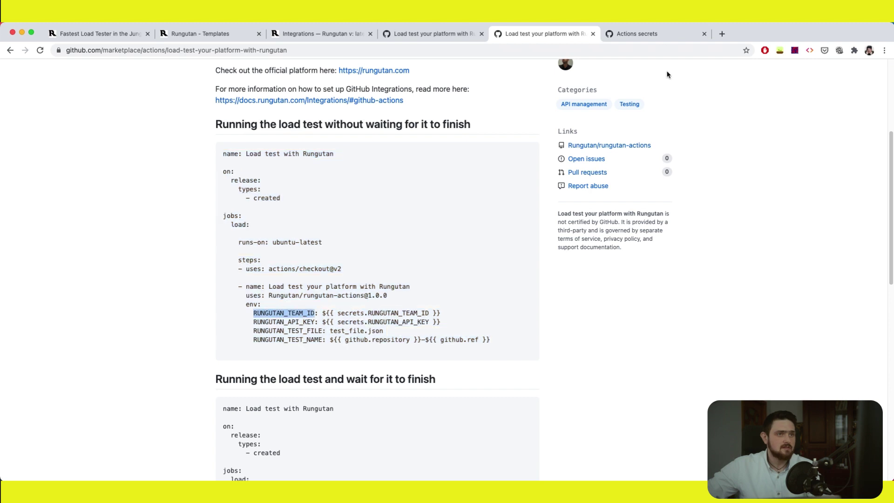
click(648, 34)
click(687, 164)
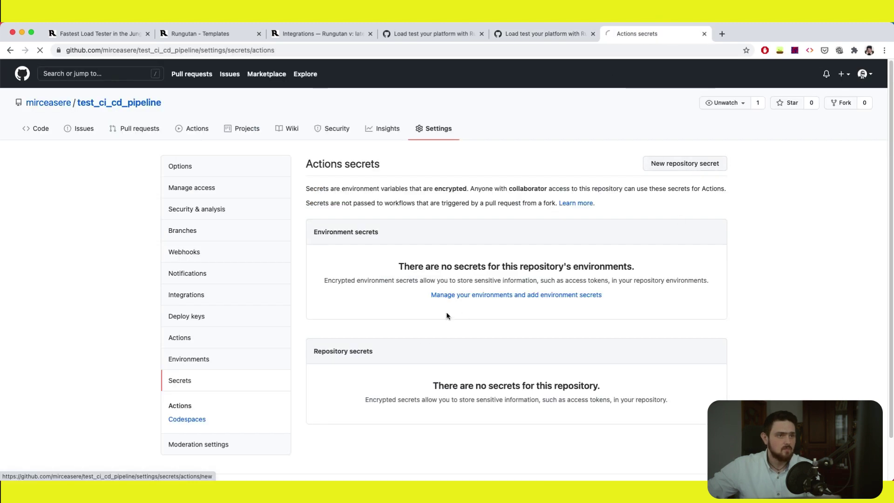
click(451, 306)
click(384, 204)
key(super+v)
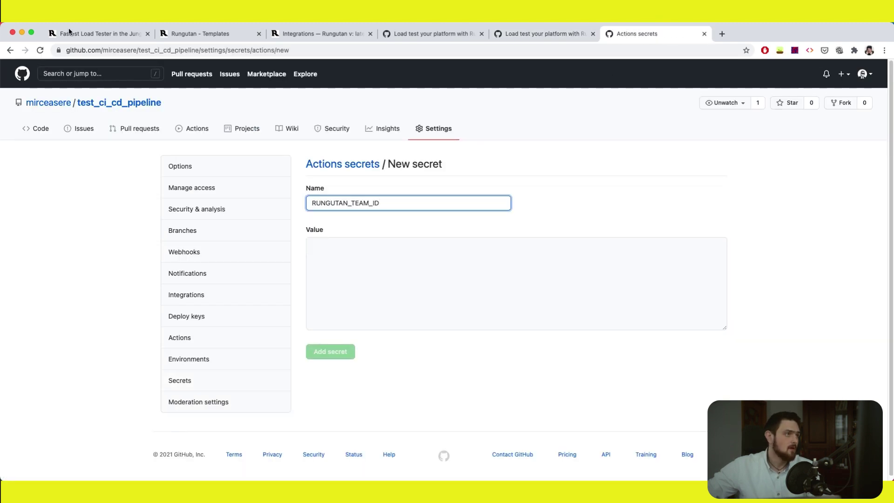
Step: Fill the RUNGUTAN_TEAM_ID secret's value with the team name copied from Rungutan and add the secret
click(205, 36)
double_click(107, 158)
key(super+c)
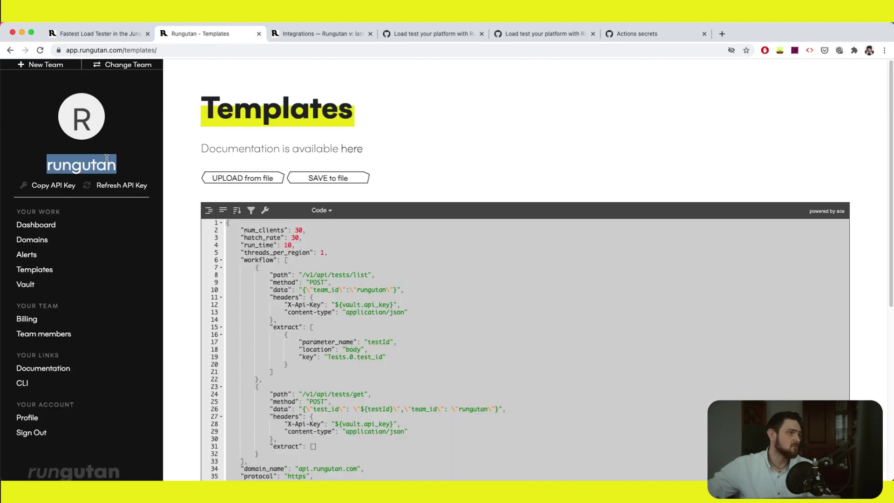
click(658, 33)
click(400, 243)
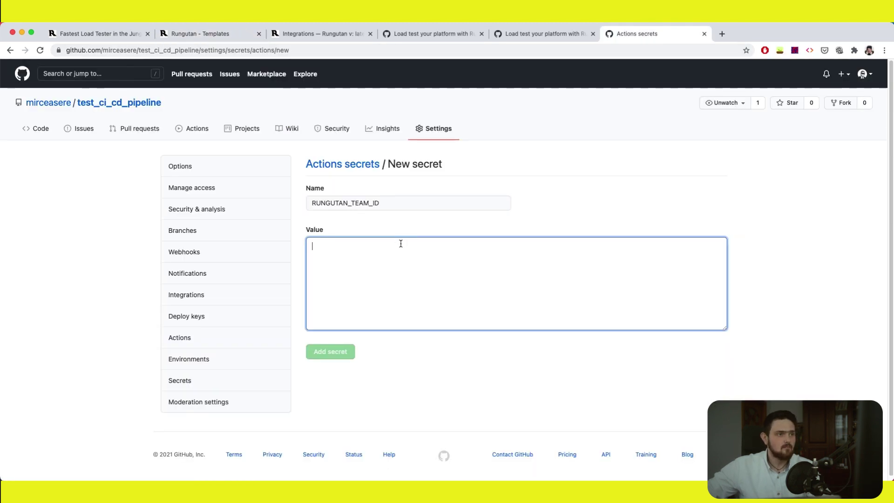
key(super+v)
click(341, 352)
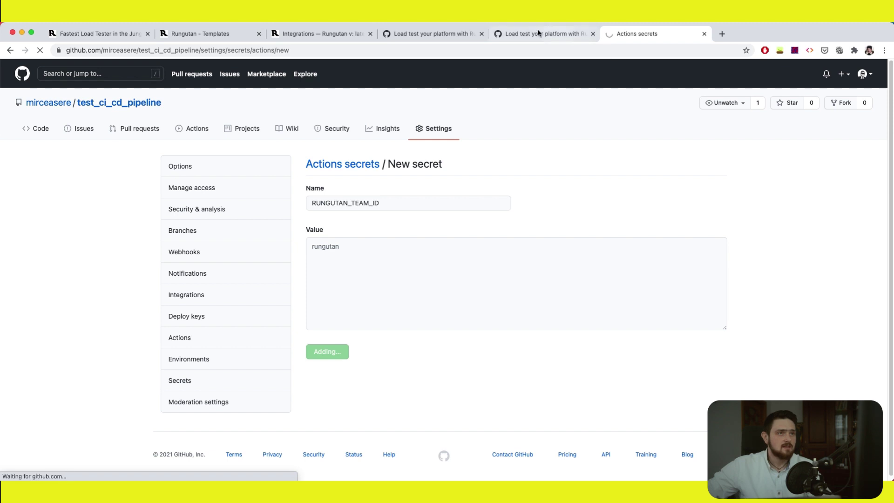
Step: Start a second repository secret and name it RUNGUTAN_API_KEY, as in the action's workflow example
click(543, 34)
double_click(301, 323)
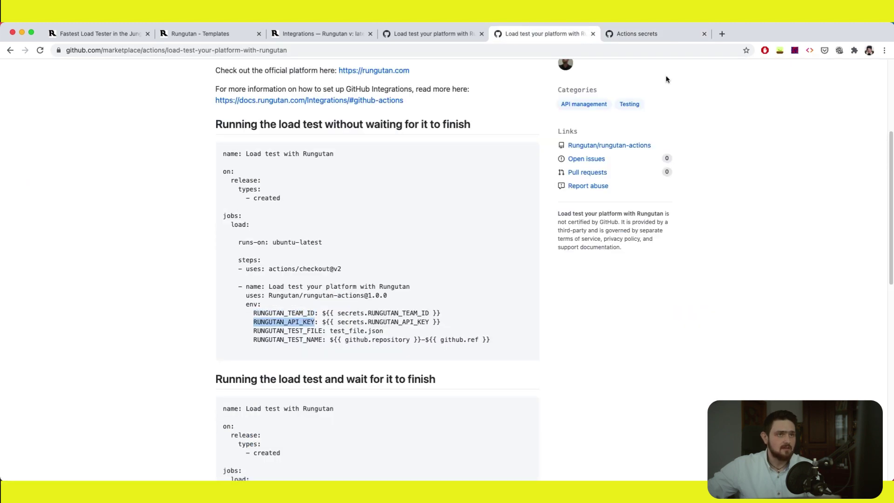
click(646, 37)
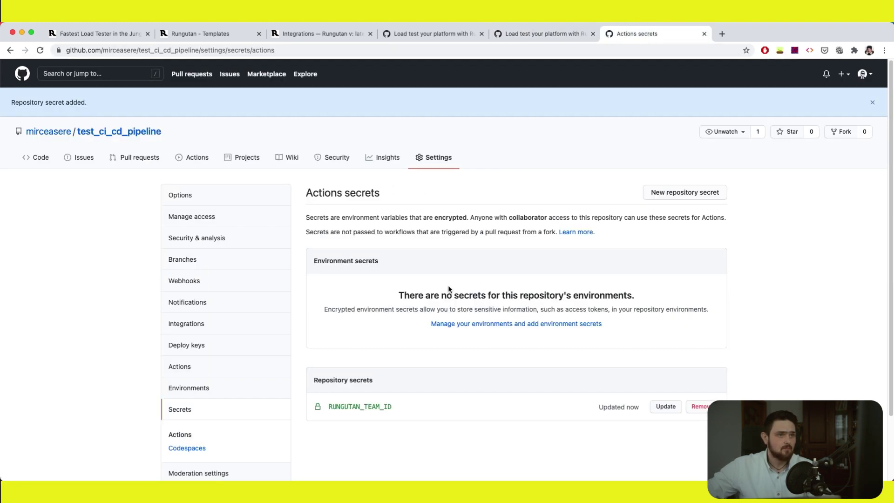
click(667, 202)
click(382, 200)
key(Down)
key(Down)
key(Return)
Step: Copy the team's API key from Rungutan, paste it as the RUNGUTAN_API_KEY secret's value, and add the secret
click(191, 37)
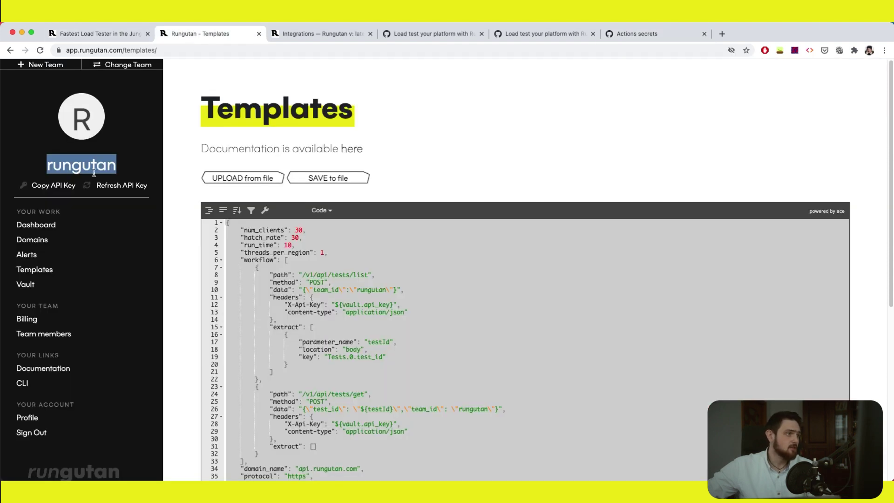
click(59, 187)
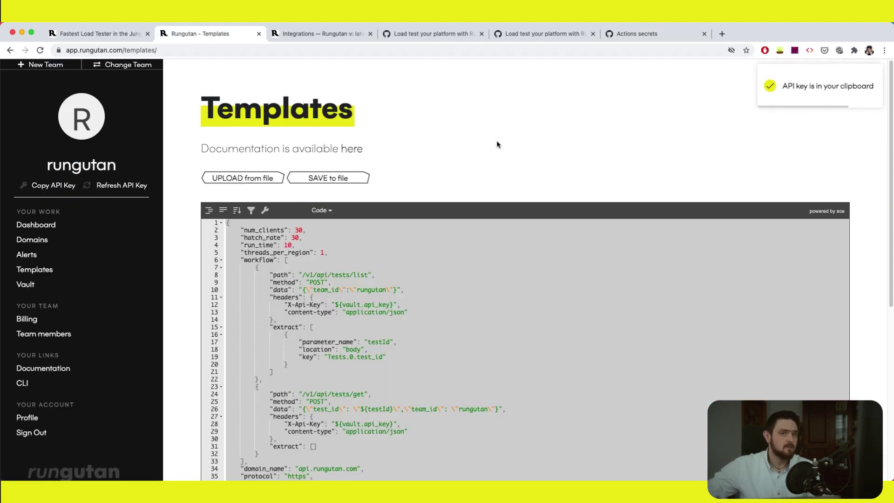
click(630, 34)
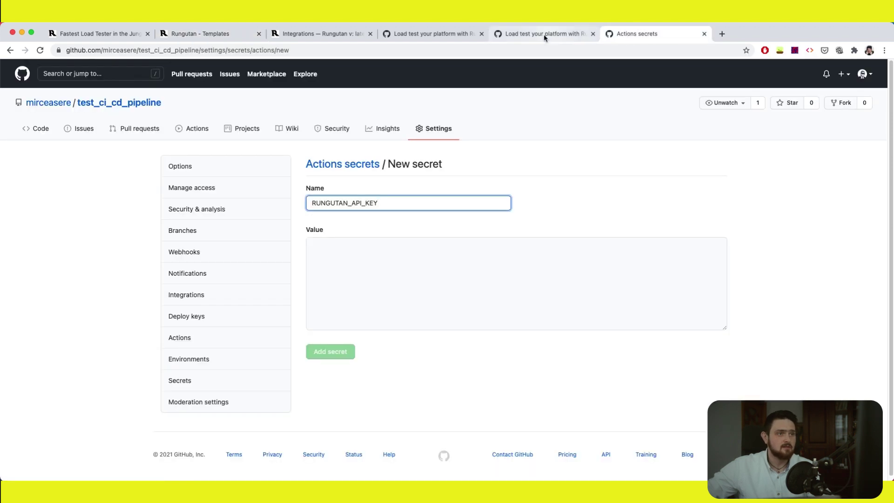
click(428, 262)
key(super+v)
click(330, 350)
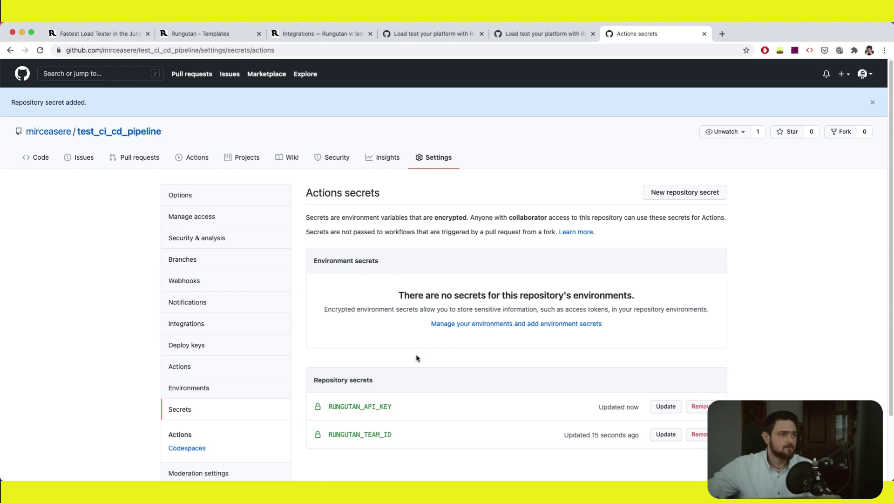
Step: Set up the Simple workflow in the repository's Actions and copy the Marketplace example for running the load test without waiting for it to finish
click(201, 167)
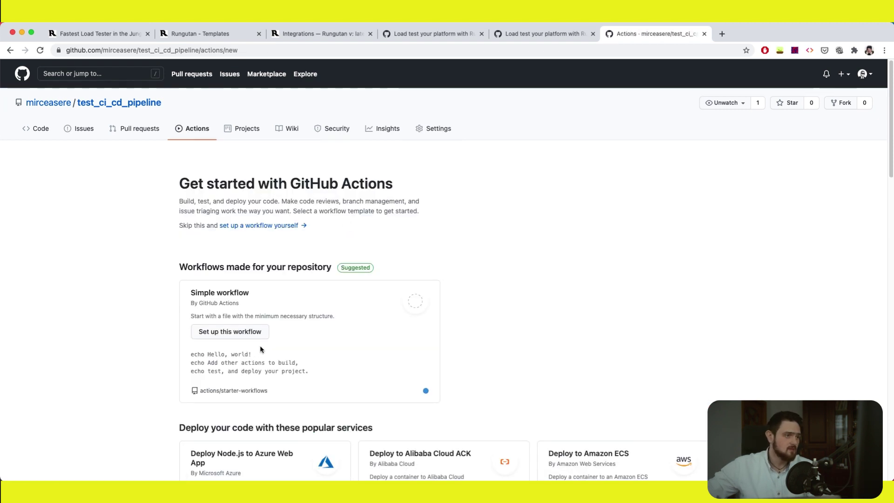
click(231, 333)
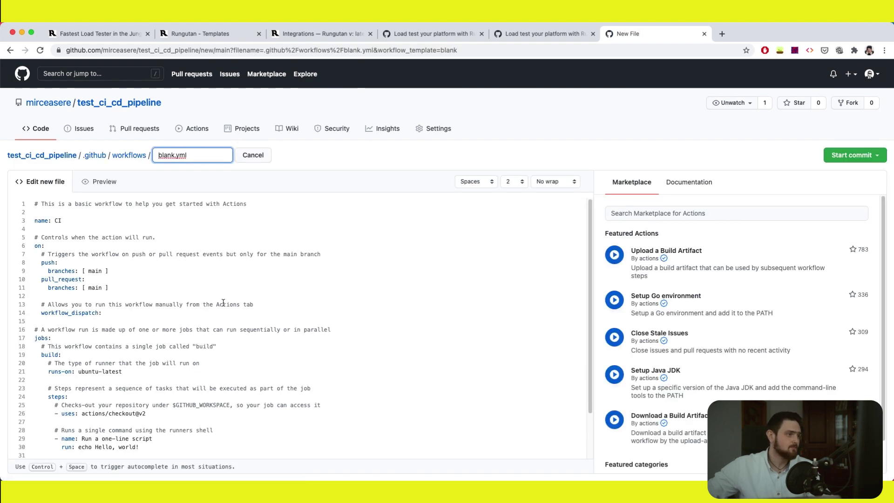
click(522, 36)
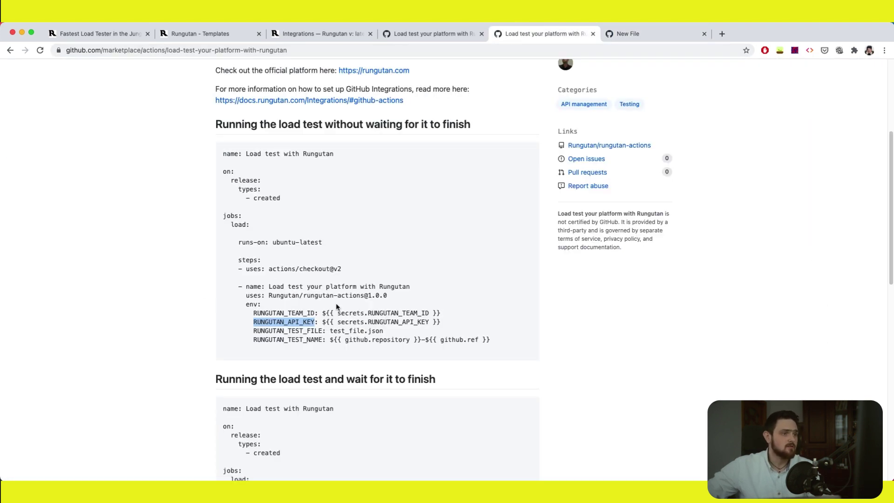
drag(481, 341, 226, 154)
key(super+c)
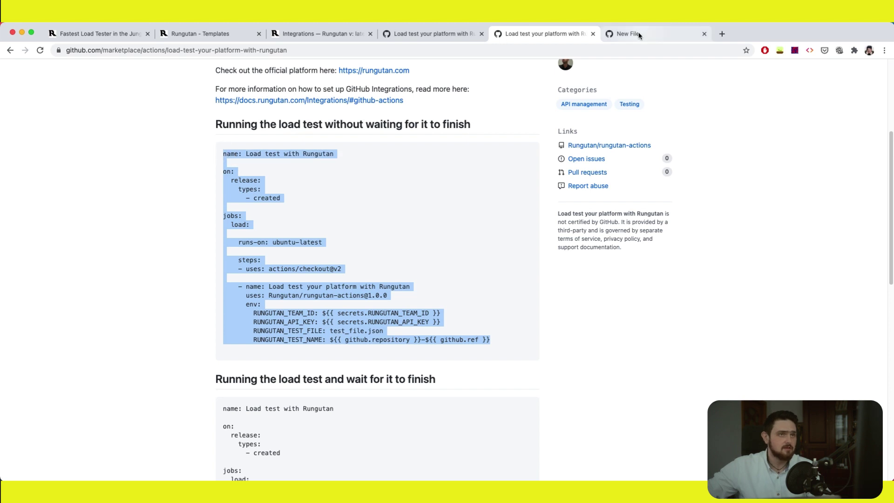
click(662, 34)
scroll(125, 389, down, 2)
click(145, 419)
key(super+a)
key(super+v)
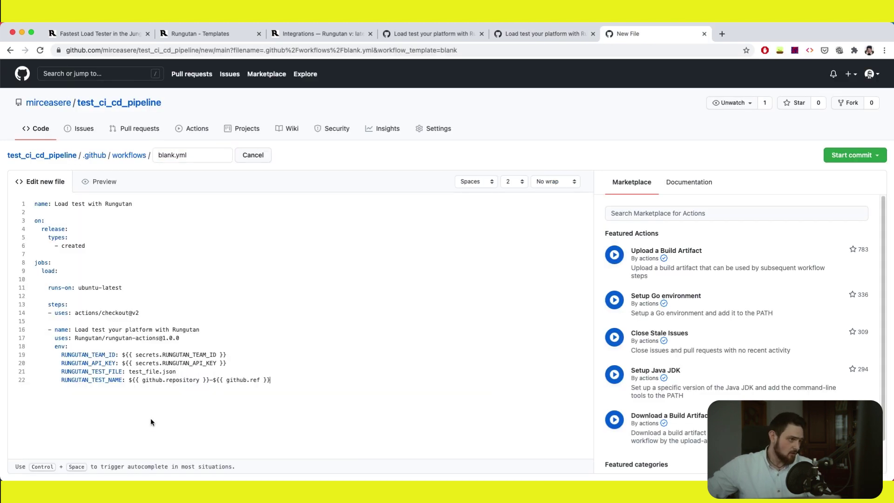
key(super+z)
click(176, 420)
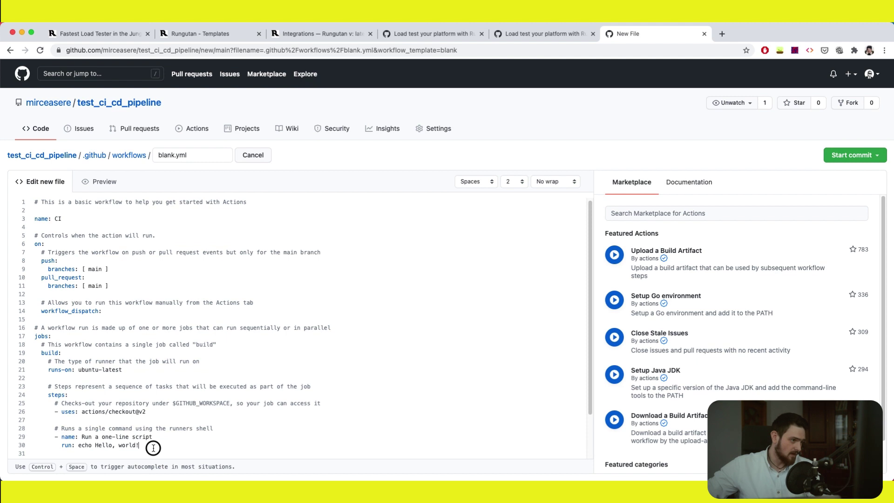
Step: Replace everything after the push trigger's main branch line in blank.yml with the copied Rungutan workflow
scroll(154, 447, down, 2)
drag(205, 451, 42, 278)
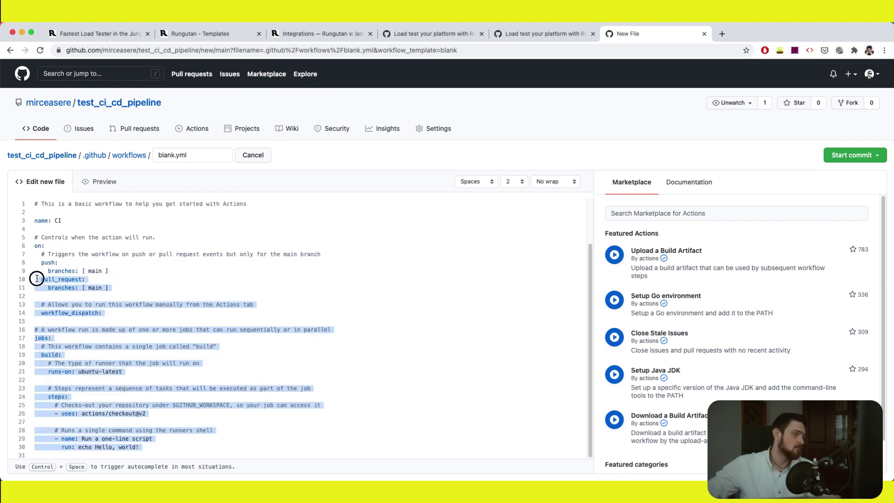
key(super+v)
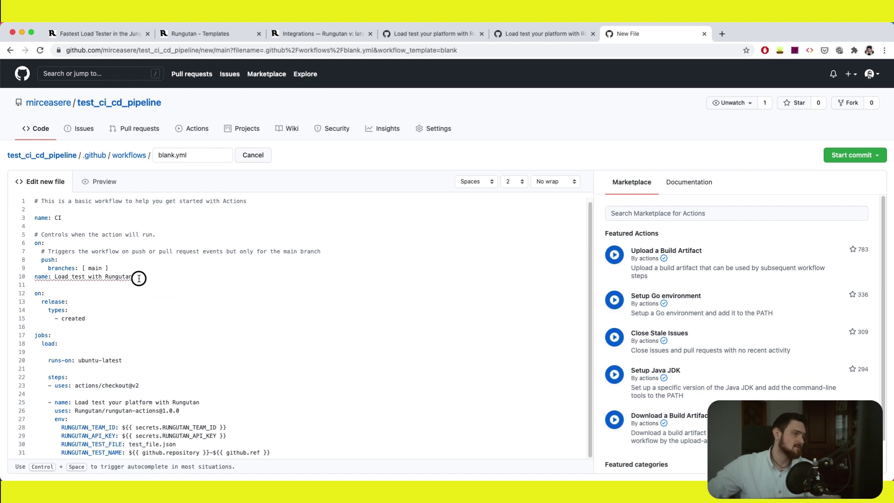
Step: Delete the pasted "name: Load test with Rungutan" line and the duplicate on-release trigger block, including the extra blank lines
drag(139, 279, 20, 278)
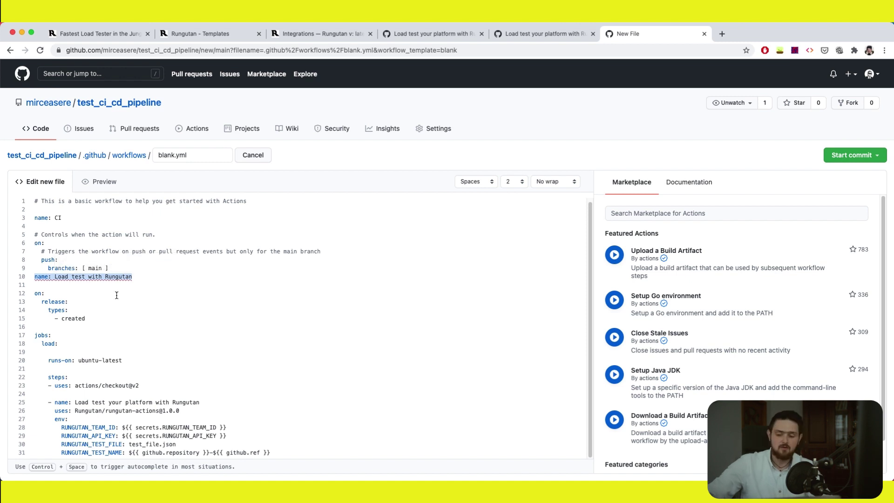
key(BackSpace)
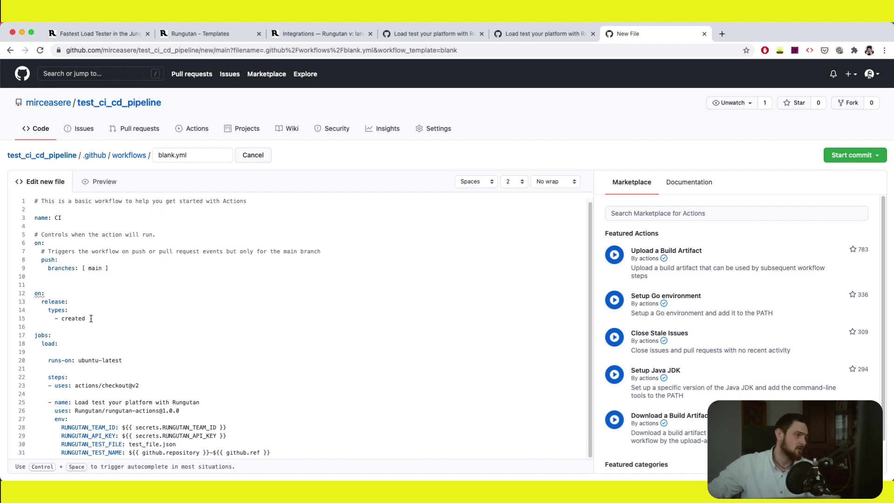
drag(90, 321, 4, 282)
key(BackSpace)
key(BackSpace)
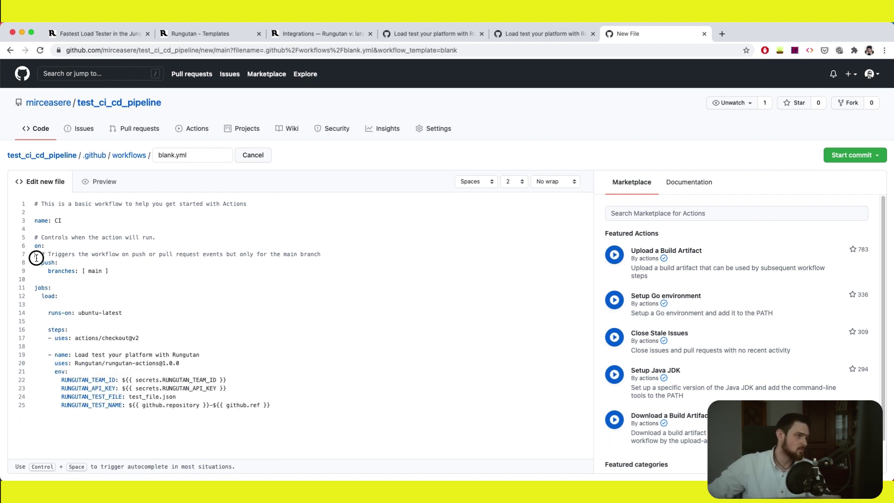
Step: Check the push trigger for the main branch and commit blank.yml directly to main
drag(36, 257, 117, 269)
click(121, 271)
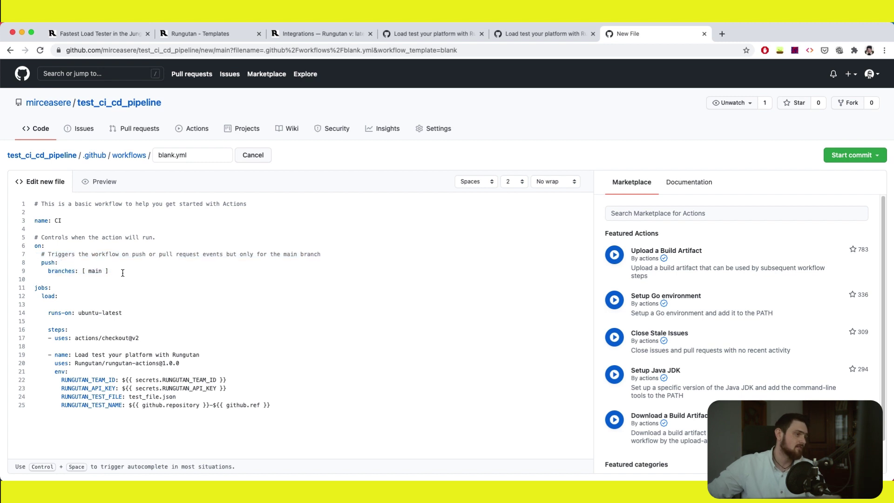
click(847, 156)
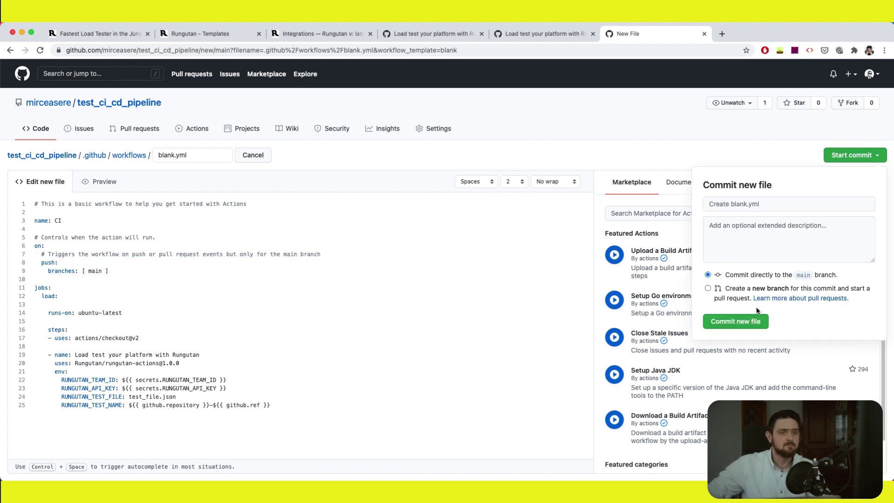
click(731, 330)
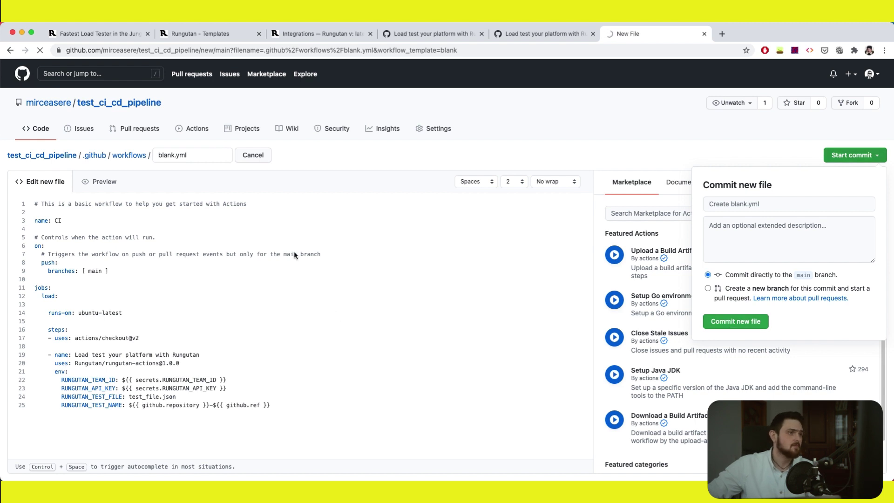
Step: Open the "Create blank.yml" run of the CI workflow and view its load job's log
click(181, 130)
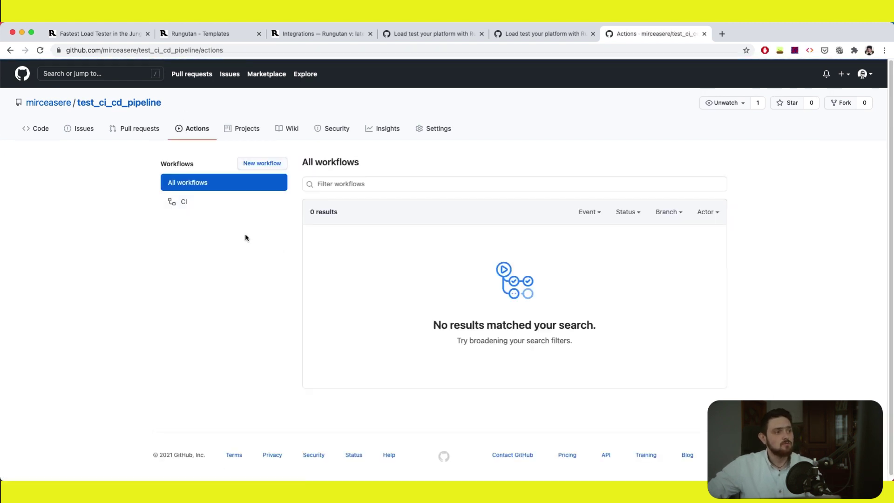
click(204, 204)
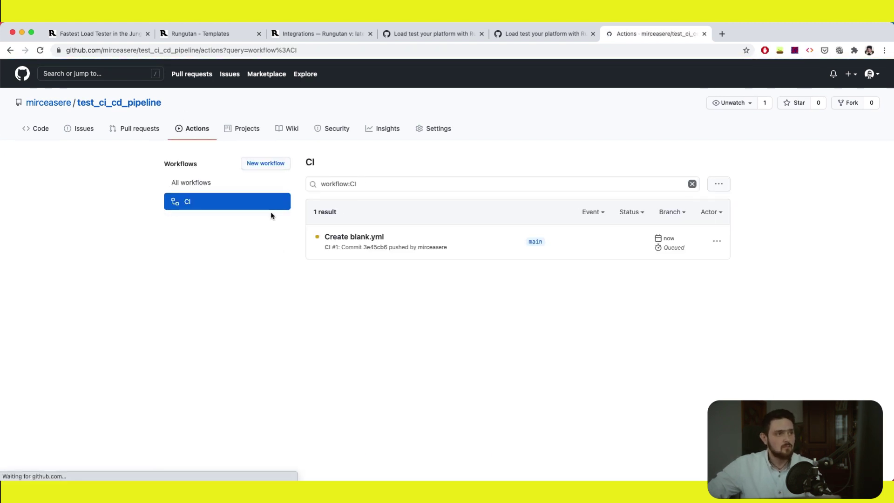
click(363, 239)
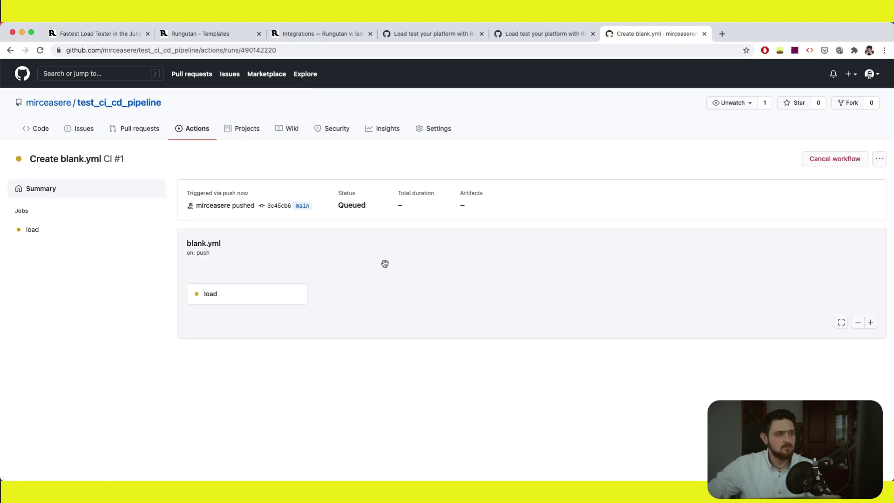
click(244, 301)
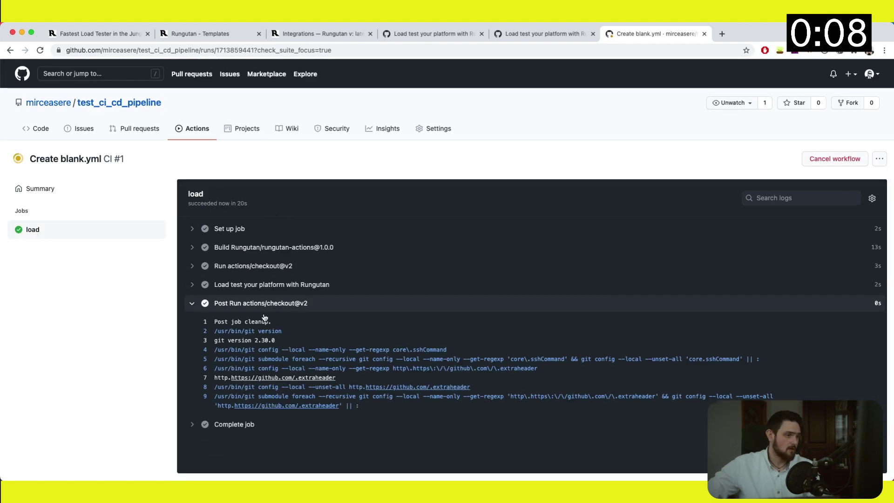
Step: Switch to Rungutan's dashboard and open the results of the newest test_ci_cd_pipeline test on the main branch
click(202, 34)
click(95, 229)
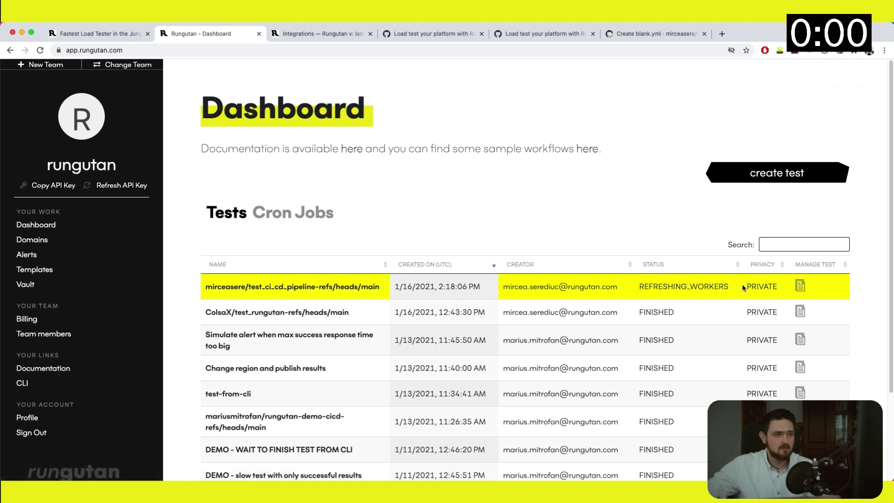
click(297, 287)
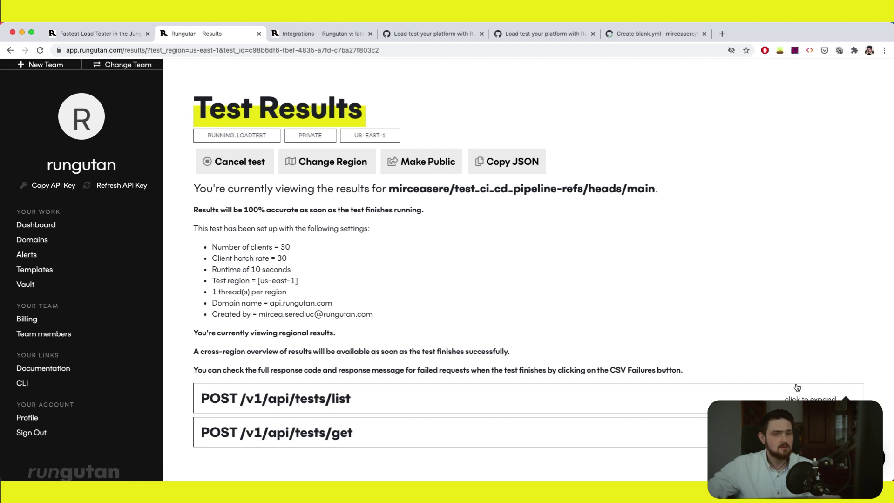
Step: Expand the POST /v1/api/tests/list results to examine the request charts, and open the support chat
click(808, 396)
scroll(639, 354, down, 7)
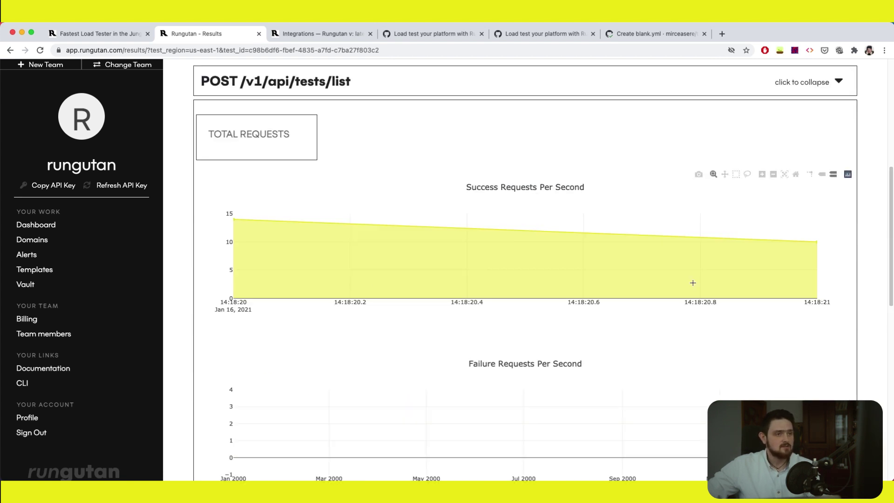
scroll(693, 282, up, 7)
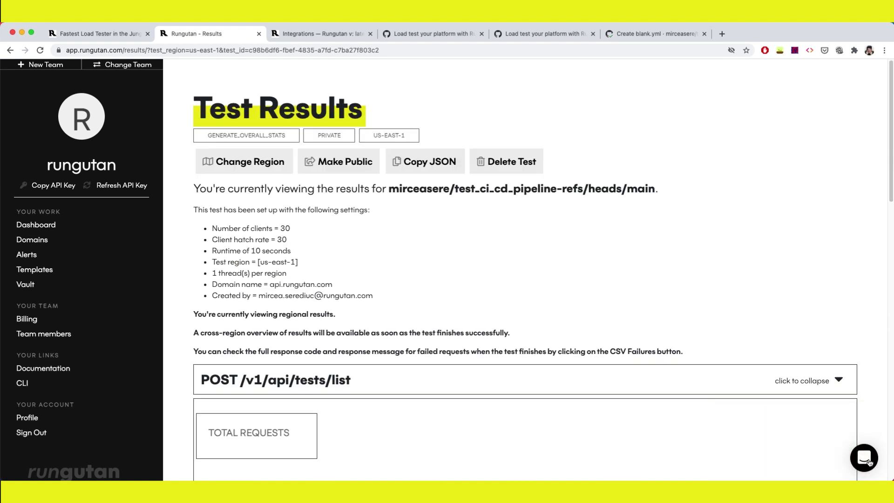
click(867, 460)
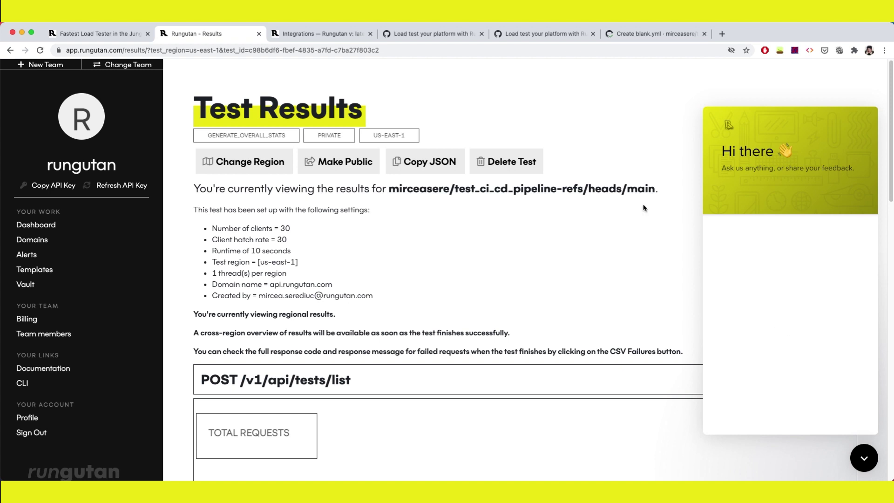